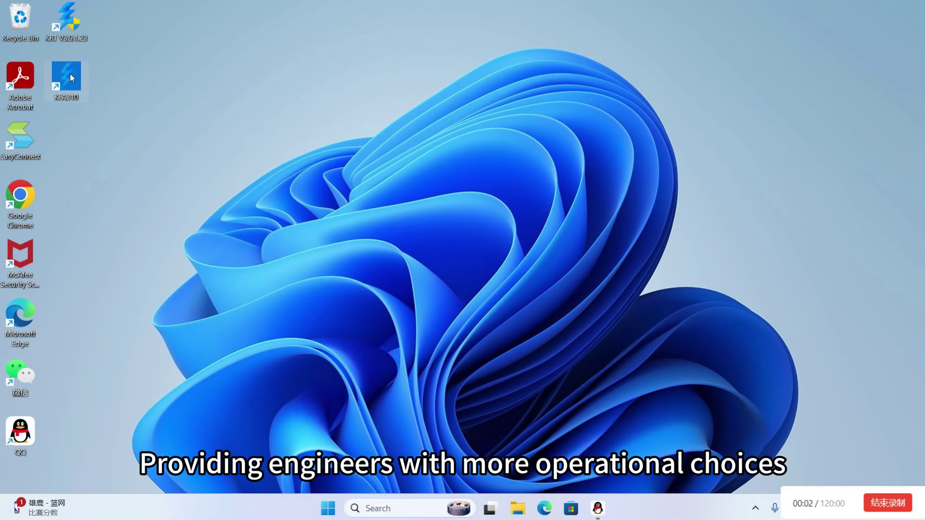
Launch KFA310, dismiss the battery tips notice, and open the Overcurrent module
{"action": "double_click", "coordinate": [71, 74]}
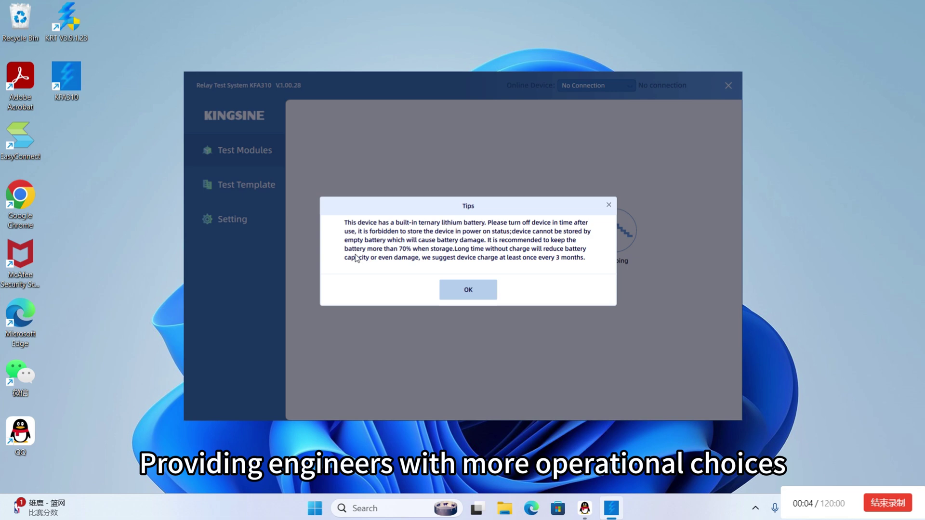
{"action": "left_click", "coordinate": [465, 289]}
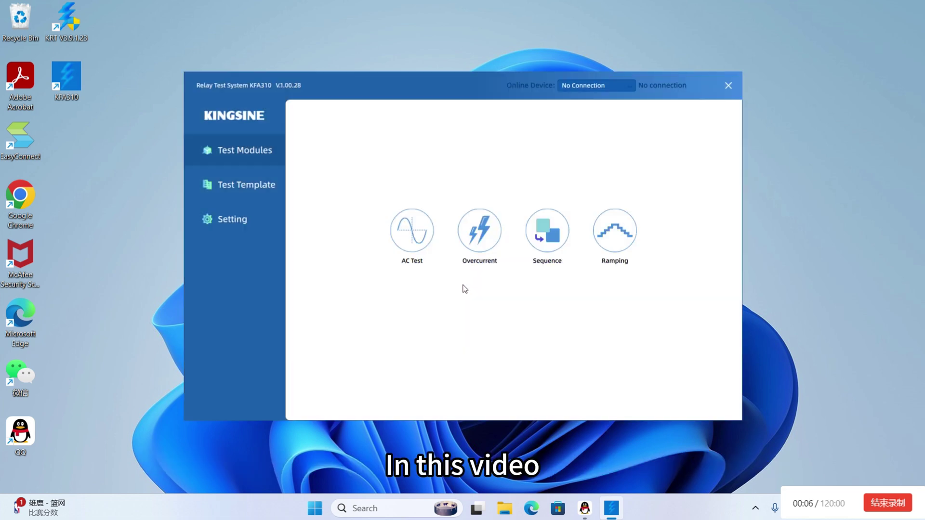
{"action": "left_click", "coordinate": [480, 231]}
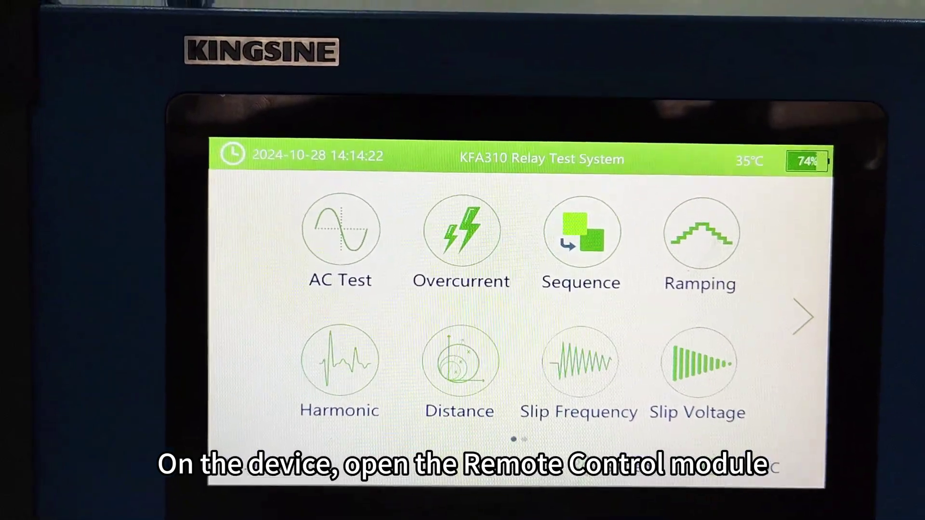
On the device, open Remote Control from the next page and enable Allow PC control
{"action": "left_click", "coordinate": [799, 296]}
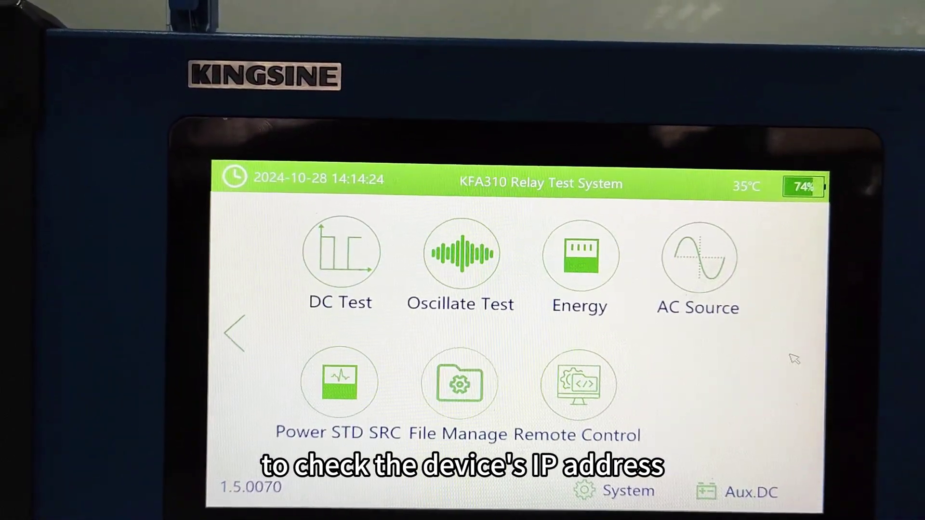
{"action": "left_click", "coordinate": [578, 376]}
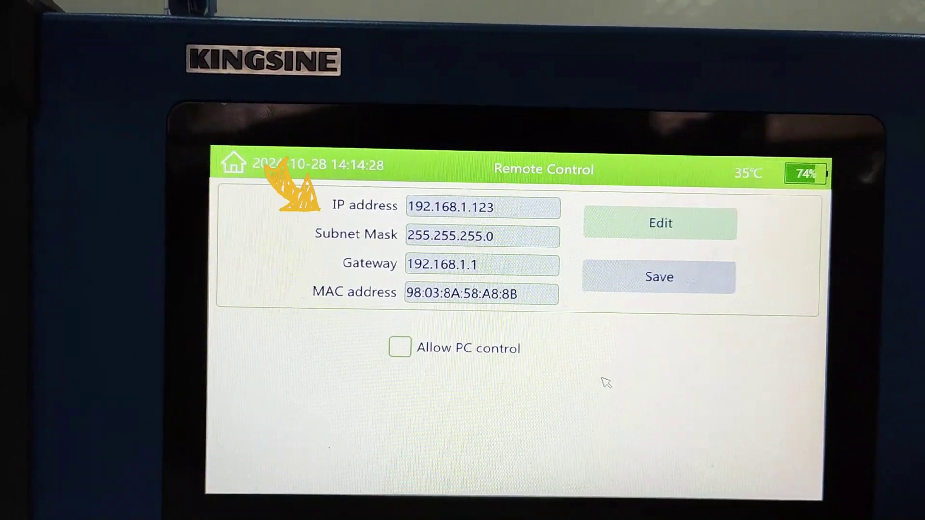
{"action": "left_click", "coordinate": [399, 348]}
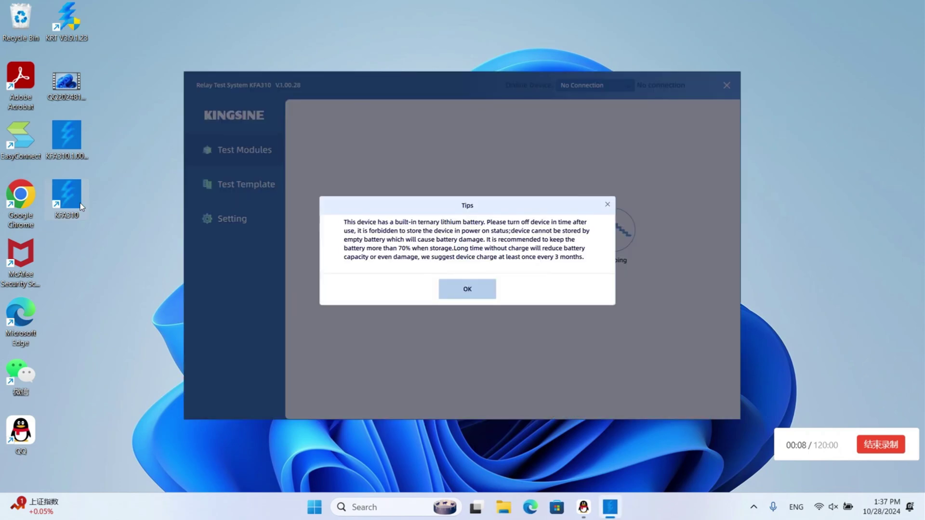
Dismiss the battery tips notice in the KFA310 software
{"action": "left_click", "coordinate": [465, 297]}
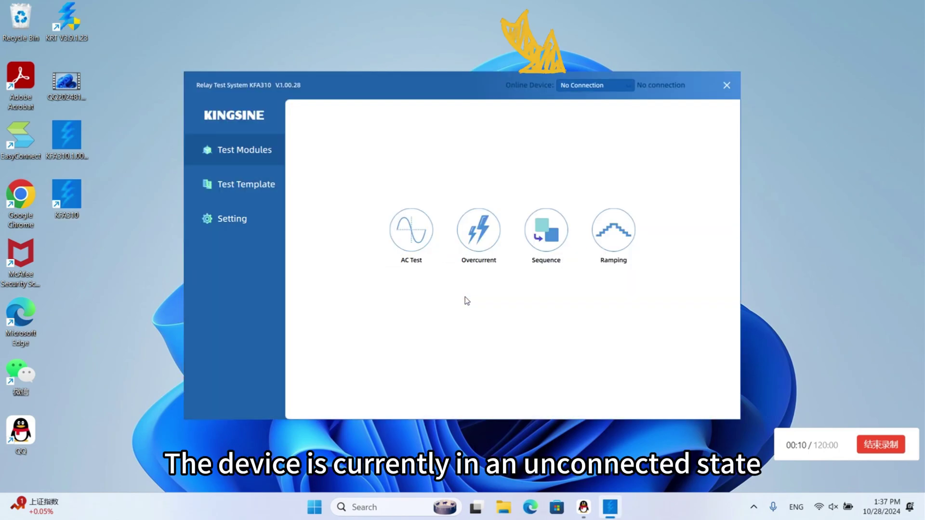
Open the Ethernet adapter's properties through Windows advanced network settings
{"action": "right_click", "coordinate": [820, 507]}
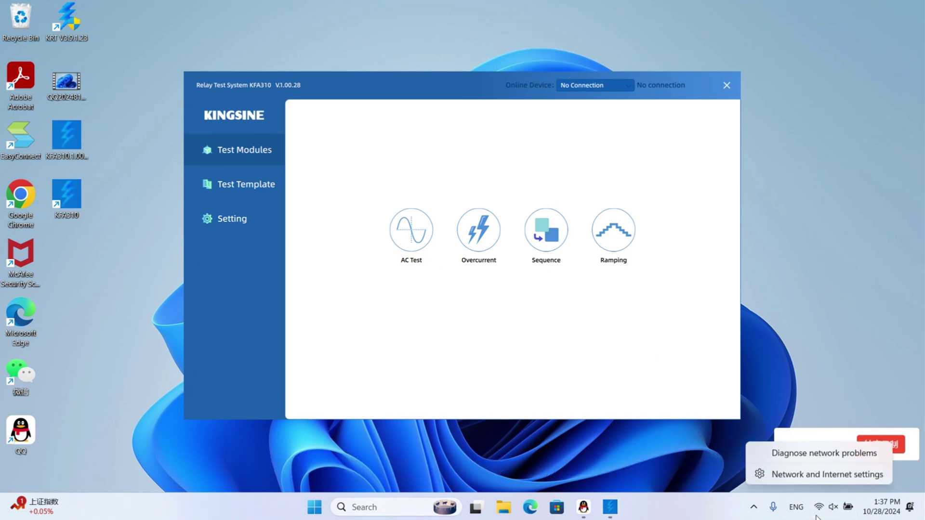
{"action": "left_click", "coordinate": [818, 475]}
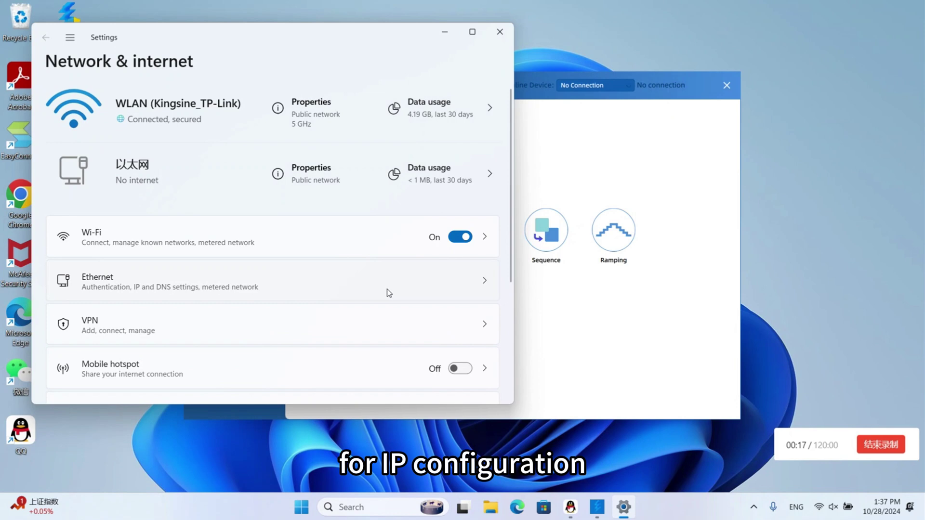
{"action": "scroll", "coordinate": [263, 205], "scroll_direction": "down", "scroll_amount": 2}
{"action": "scroll", "coordinate": [262, 205], "scroll_direction": "down", "scroll_amount": 2}
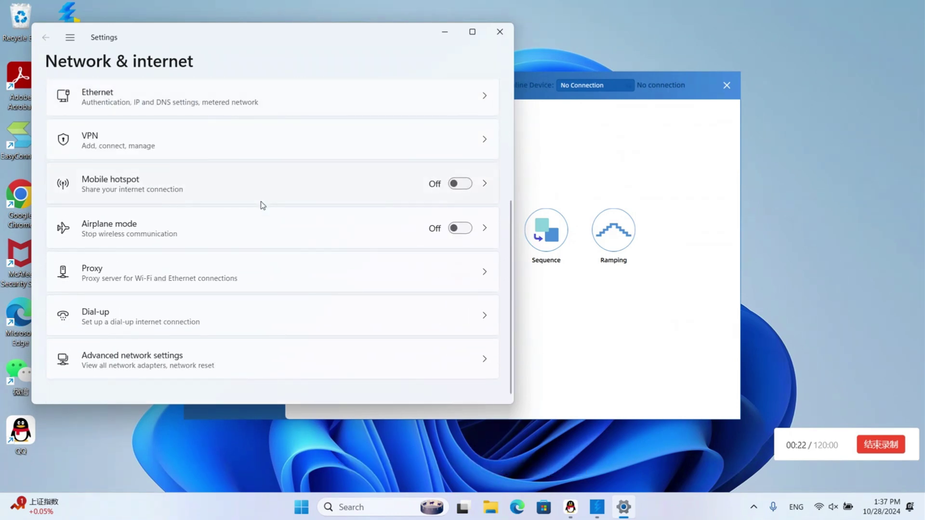
{"action": "left_click", "coordinate": [303, 347]}
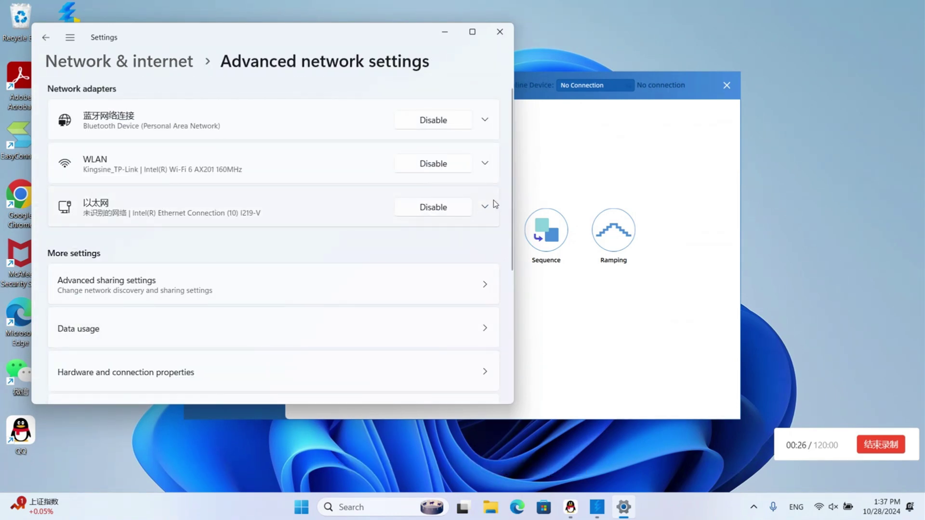
{"action": "left_click", "coordinate": [494, 200]}
{"action": "scroll", "coordinate": [374, 289], "scroll_direction": "down", "scroll_amount": 2}
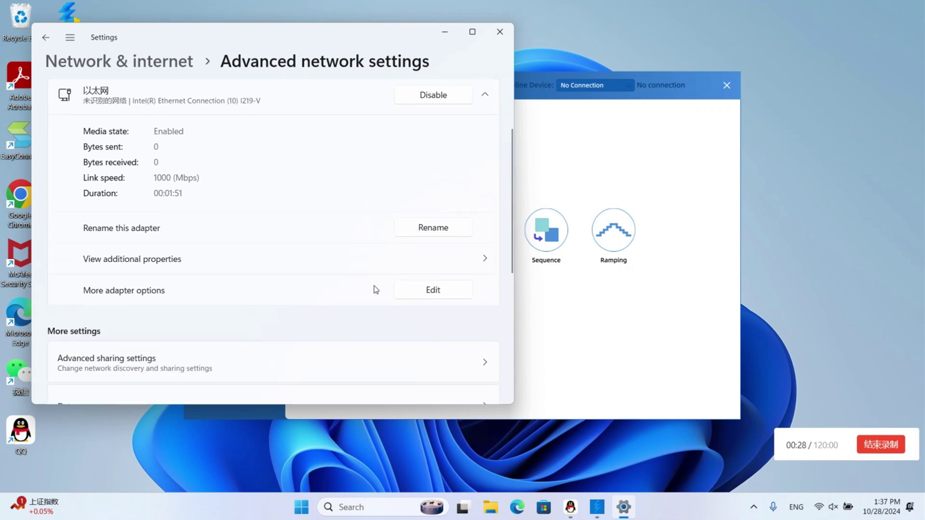
{"action": "left_click", "coordinate": [411, 288]}
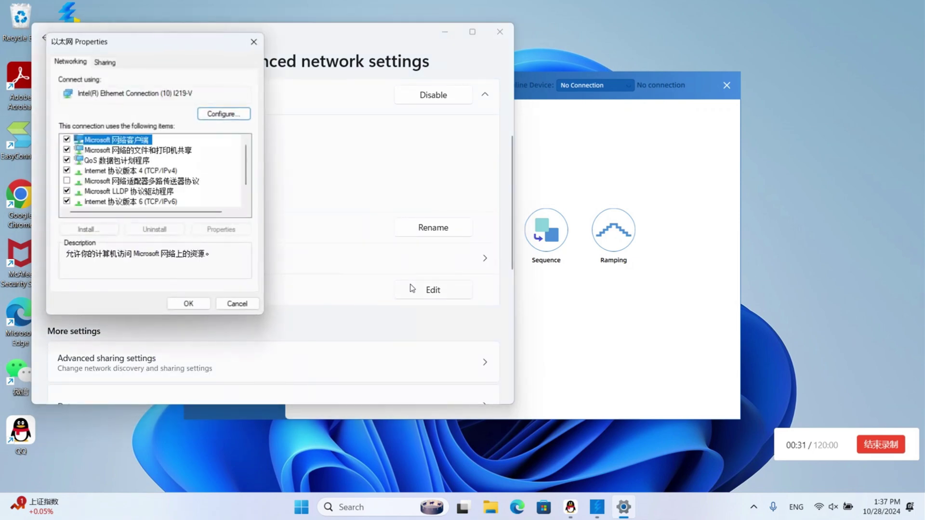
Give IPv4 static address 192.168.1.100, mask 255.255.255.0 and gateway 192.168.1.1
{"action": "left_click", "coordinate": [176, 172]}
{"action": "double_click", "coordinate": [178, 174]}
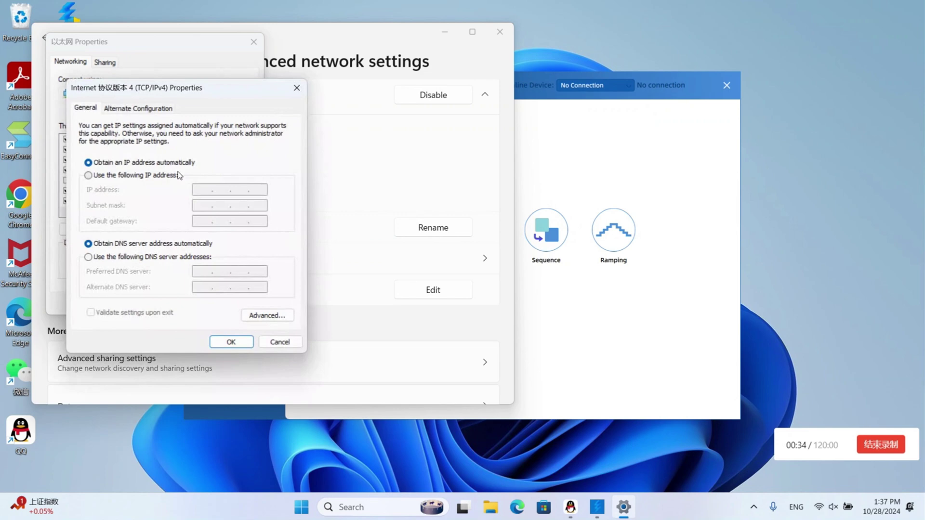
{"action": "left_click", "coordinate": [88, 176]}
{"action": "left_click", "coordinate": [219, 193]}
{"action": "type", "text": "192 . 168 . 1 ."}
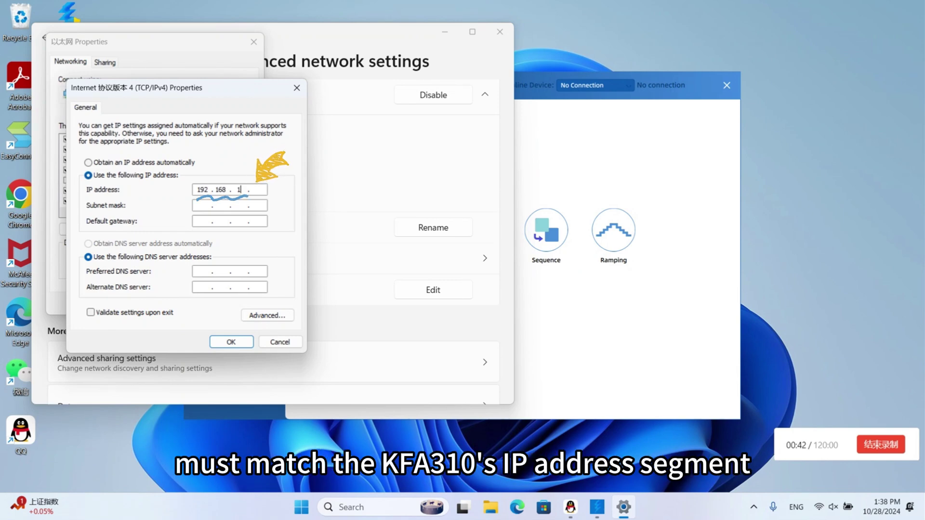
{"action": "type", "text": " 100"}
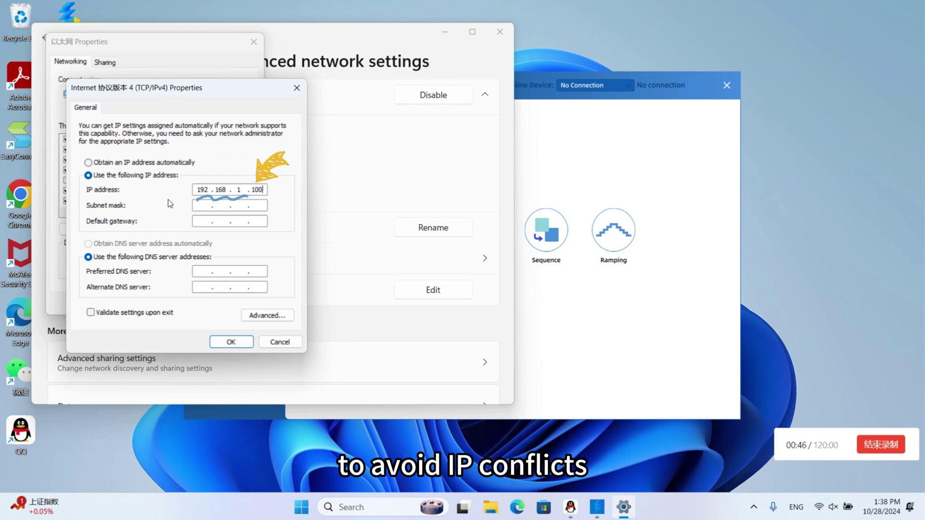
{"action": "left_click", "coordinate": [204, 208]}
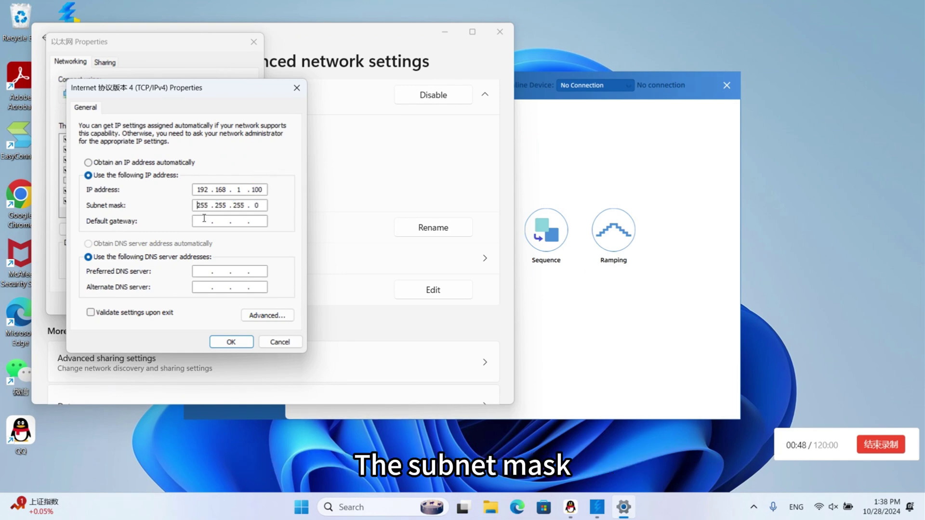
{"action": "left_click", "coordinate": [204, 218]}
{"action": "type", "text": "192 . 168 . 1 . 1"}
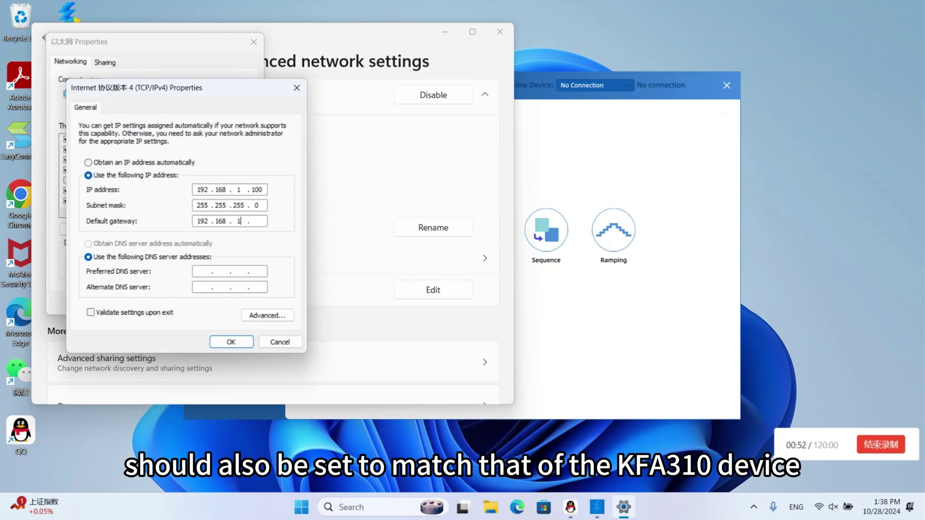
{"action": "left_click", "coordinate": [219, 344]}
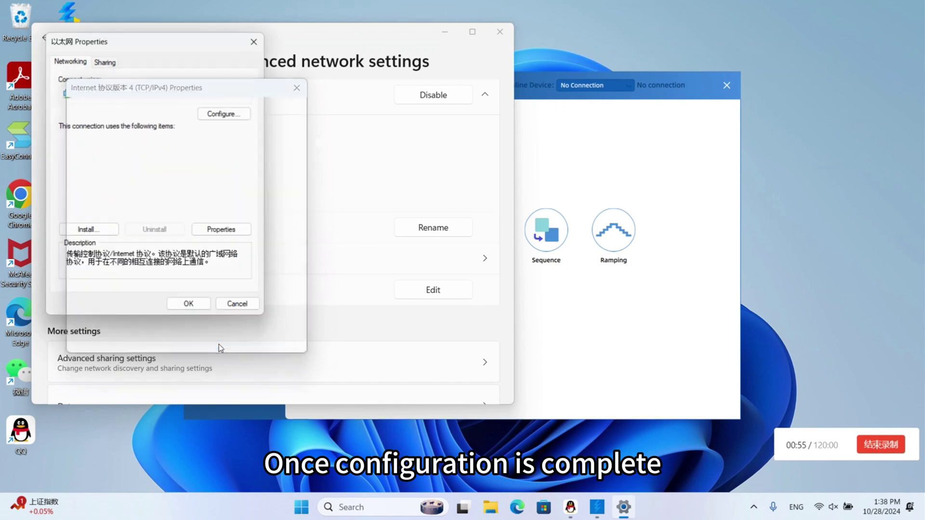
Close Ethernet Properties and select online device 192.168.1.123 in KFA310
{"action": "left_click", "coordinate": [190, 304]}
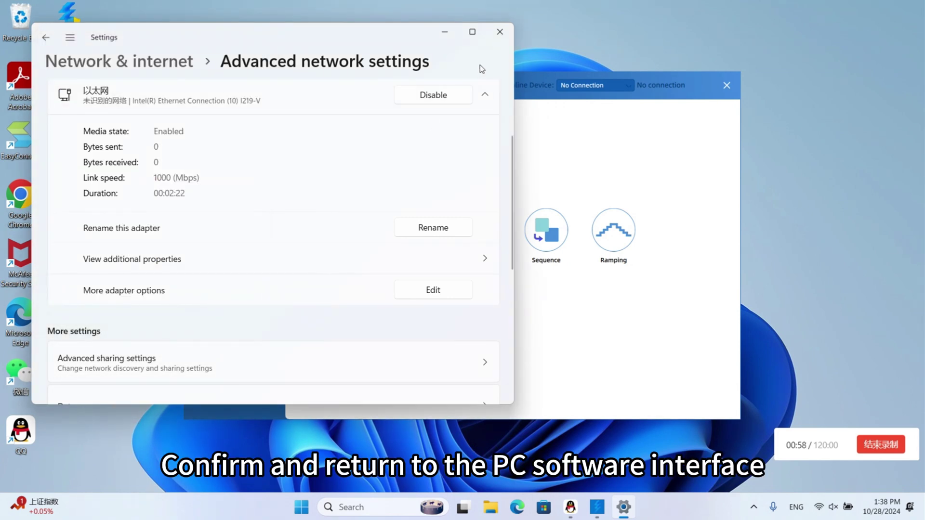
{"action": "left_click", "coordinate": [560, 120]}
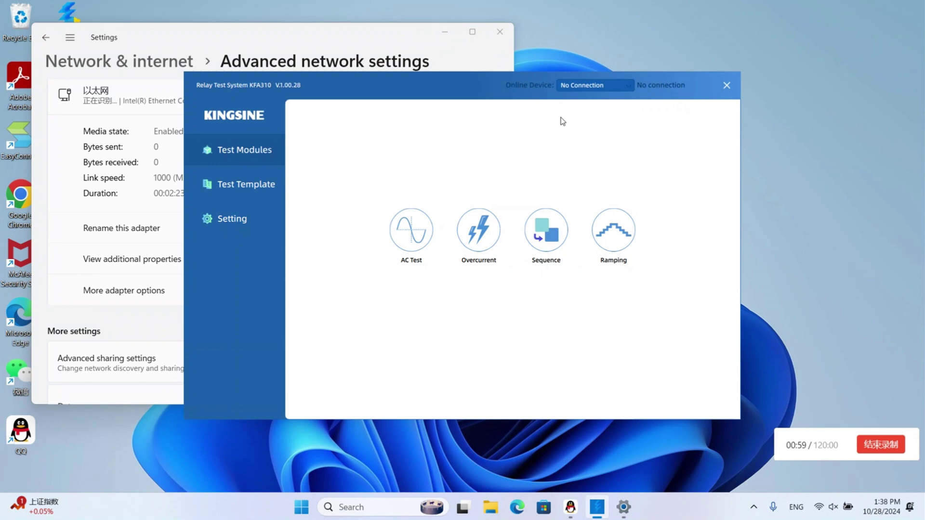
{"action": "left_click", "coordinate": [631, 83]}
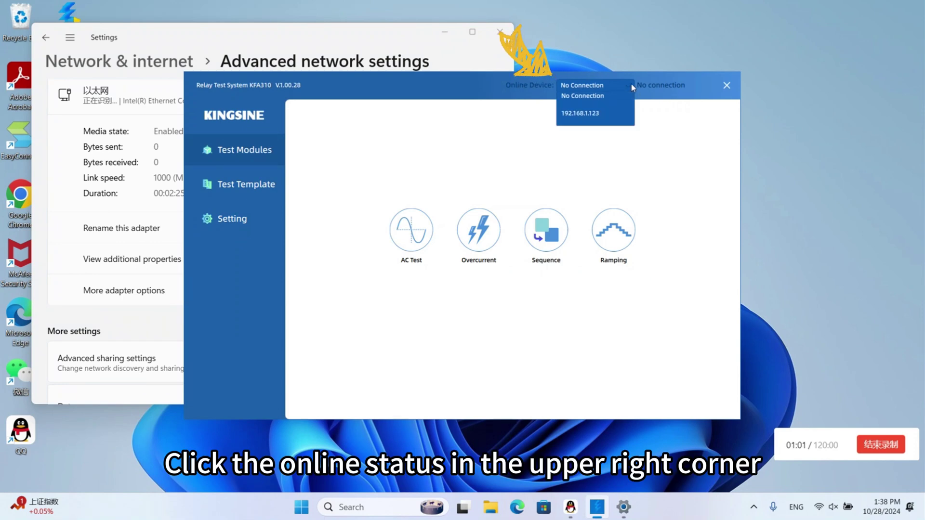
{"action": "left_click", "coordinate": [606, 115]}
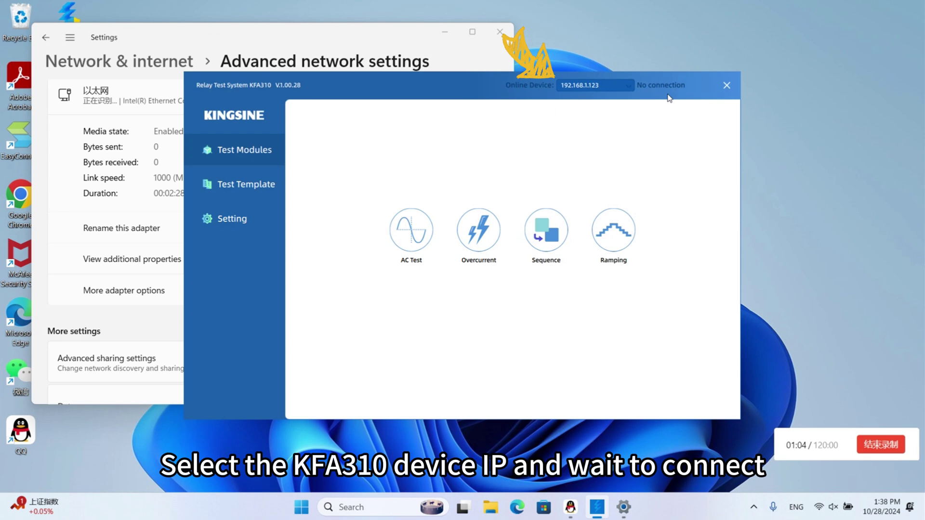